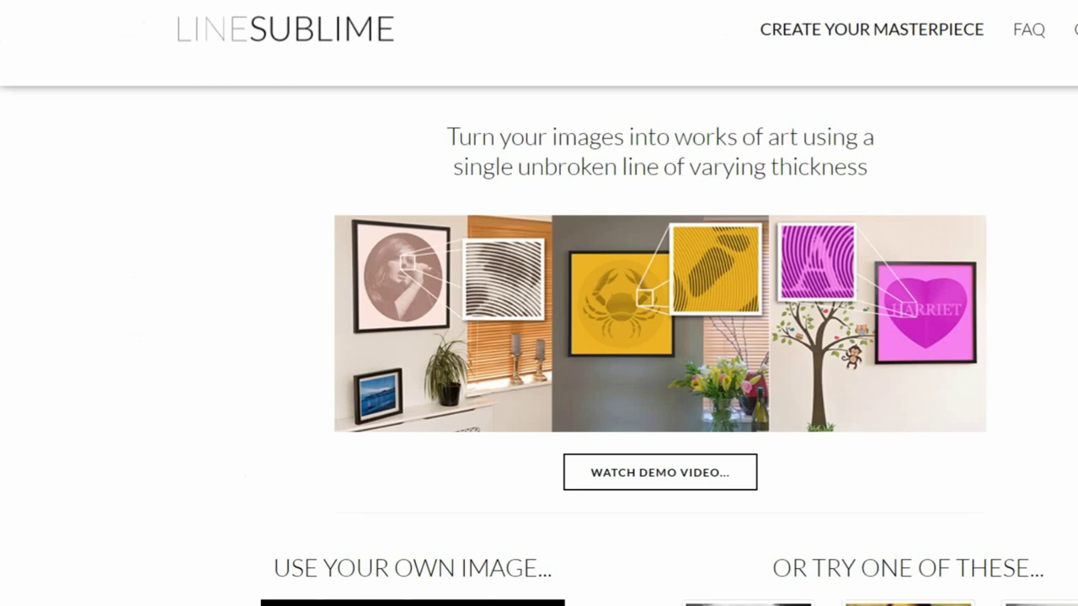
Load your own image of the woman in a head wrap into Line Sublime and dismiss the not-final-image notice.
scroll(539, 337, "down", 3)
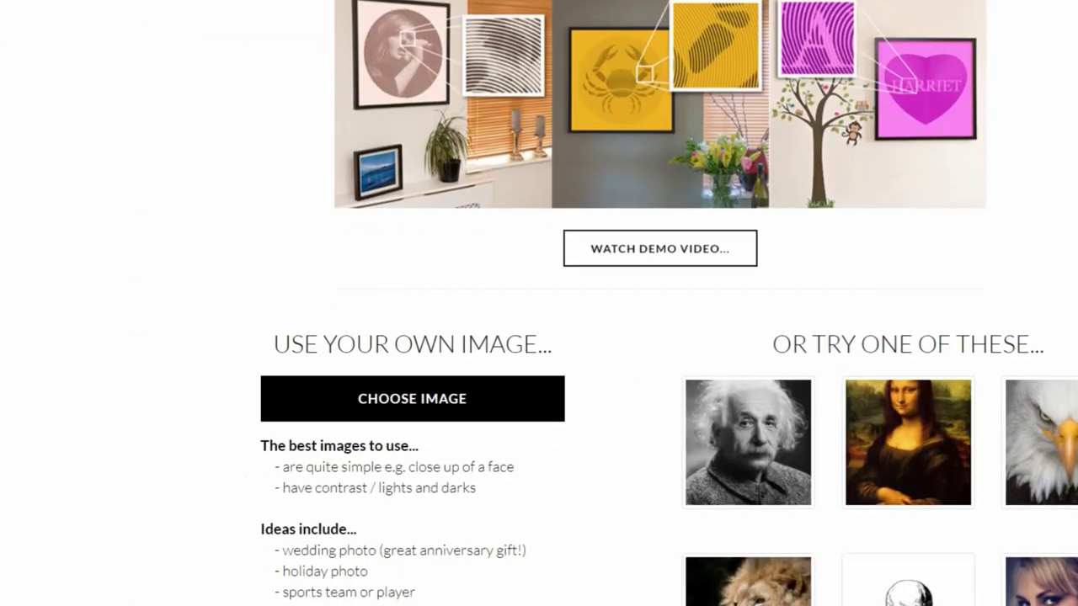
scroll(539, 337, "down", 1)
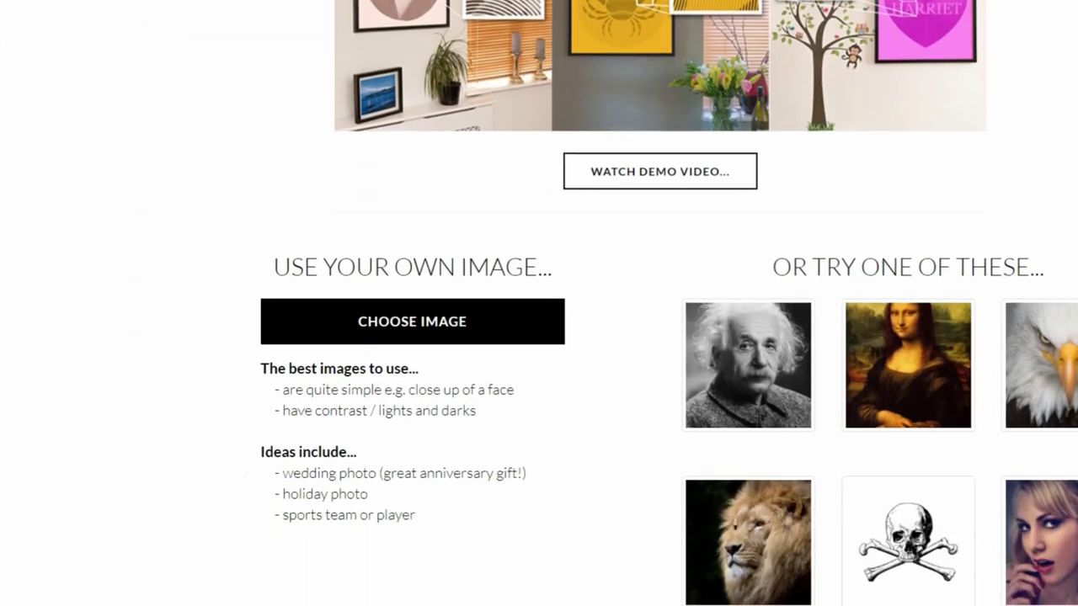
left_click(409, 306)
left_click(313, 204)
left_click(513, 301)
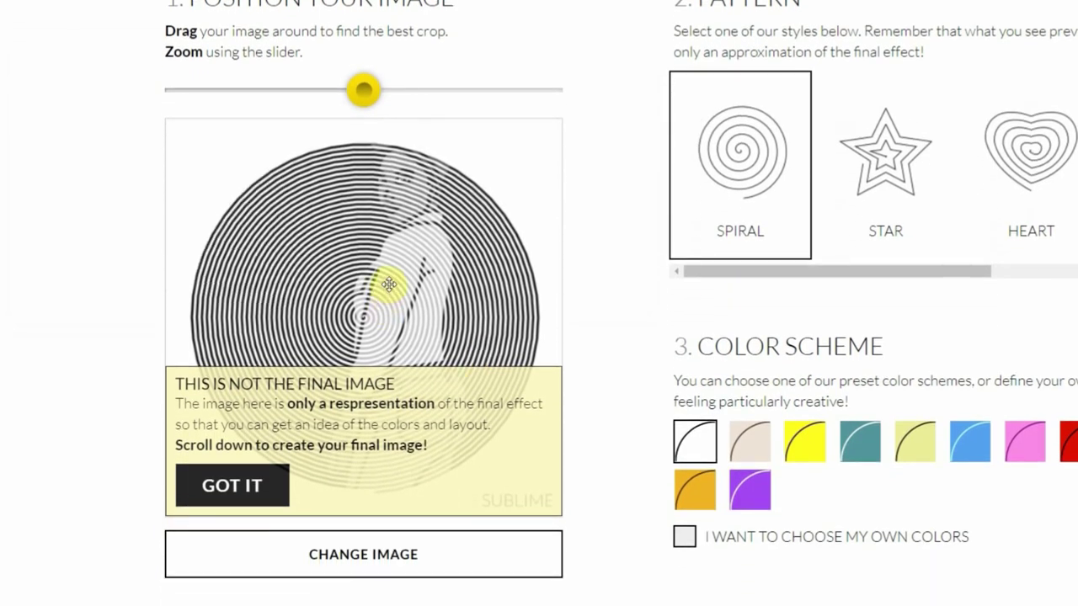
left_click(233, 483)
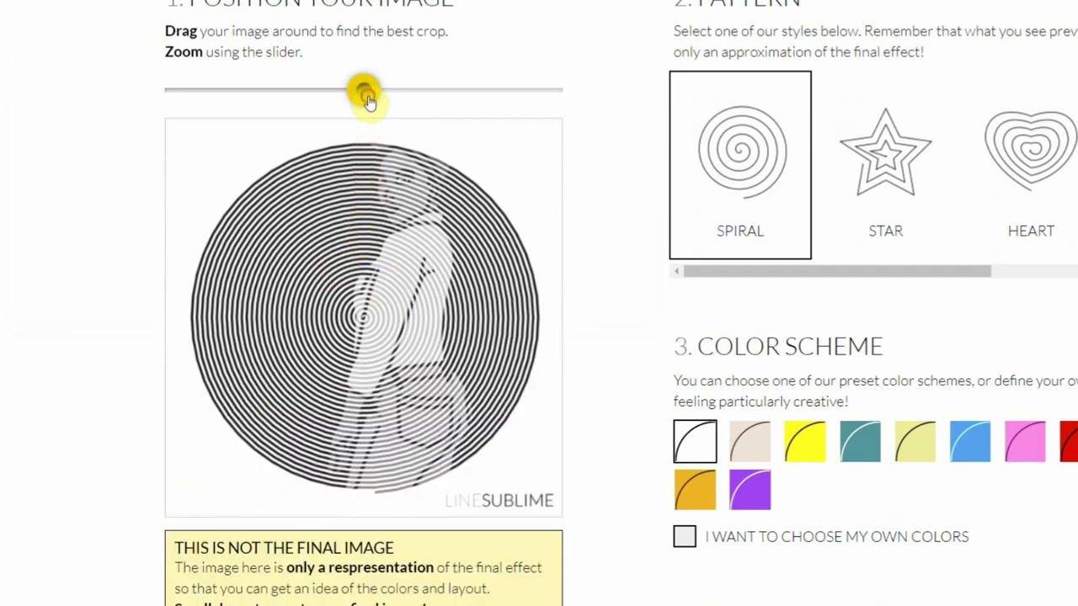
Adjust the zoom to near its minimum and reposition the woman's head and shoulders in the middle of the spiral.
left_click_drag(363, 92, 198, 105)
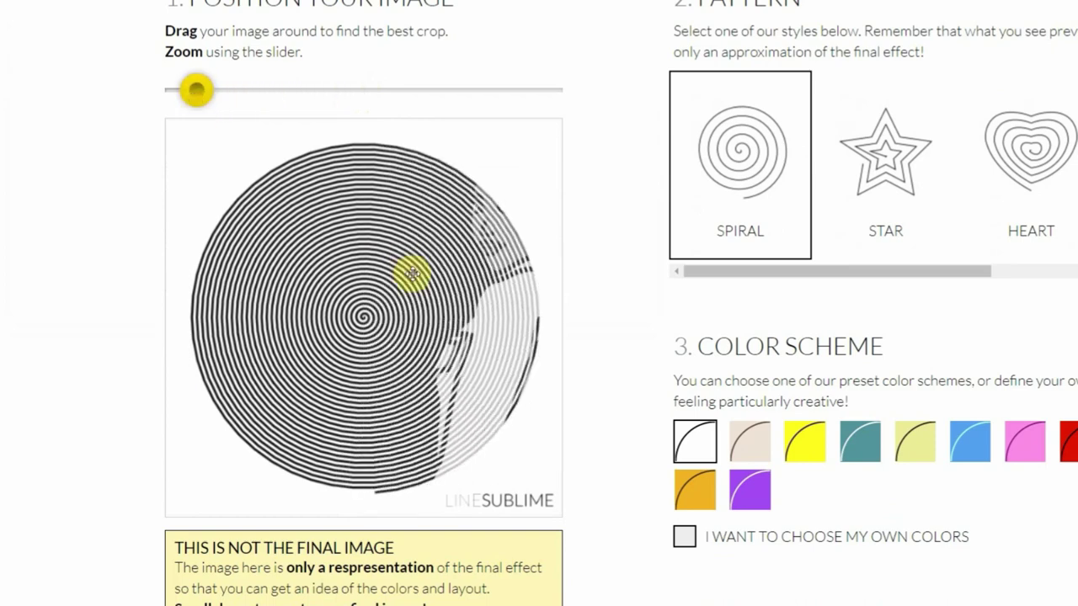
left_click_drag(486, 378, 407, 446)
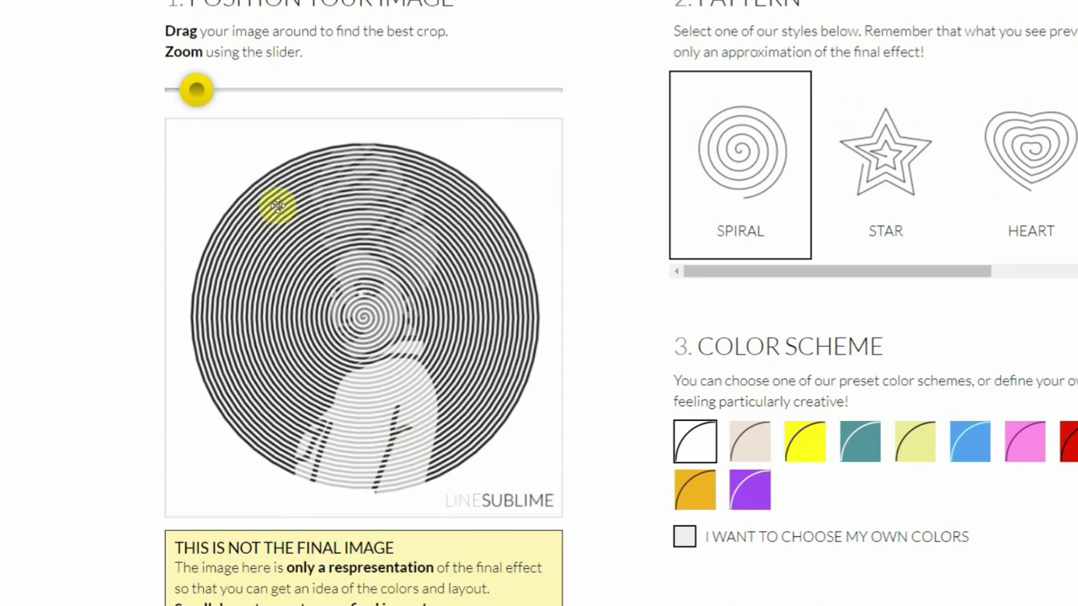
left_click_drag(200, 99, 183, 101)
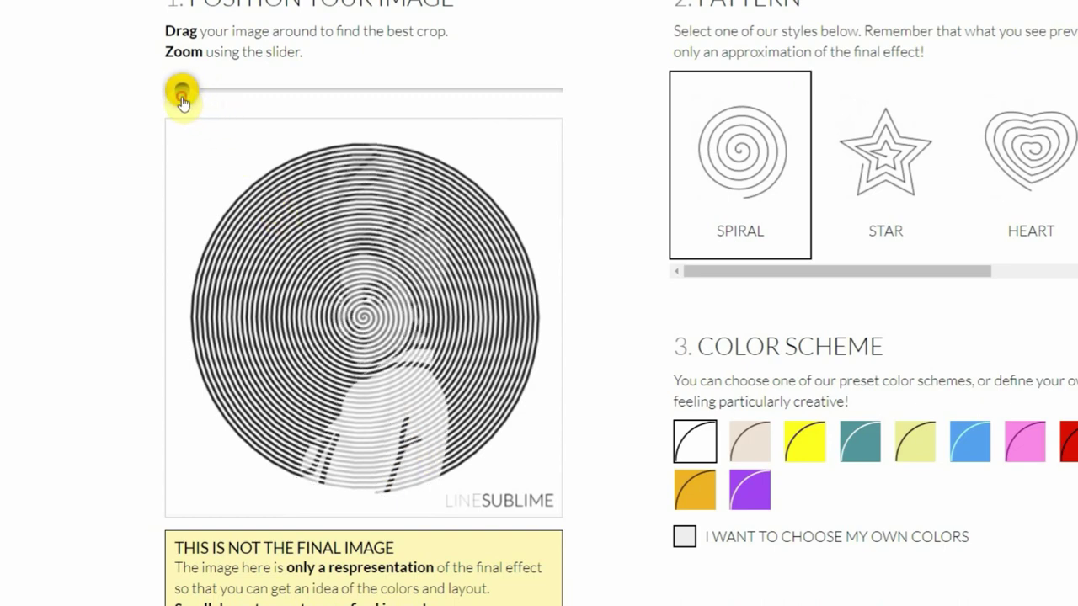
left_click_drag(368, 315, 372, 327)
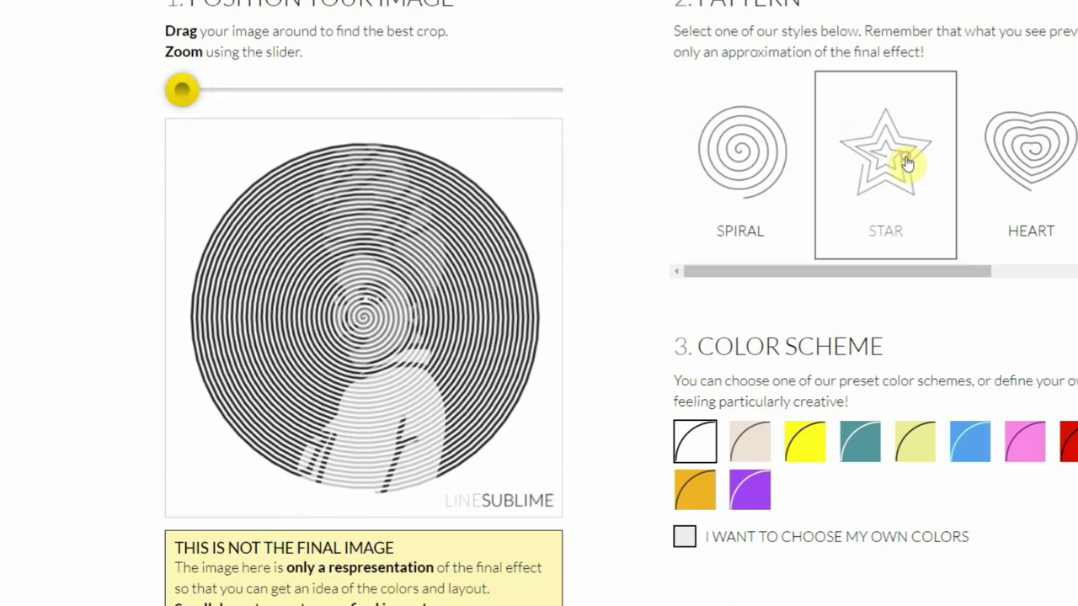
Preview the star, heart, triangle and inverted triangle patterns on the image, ending back on the spiral pattern.
left_click(906, 162)
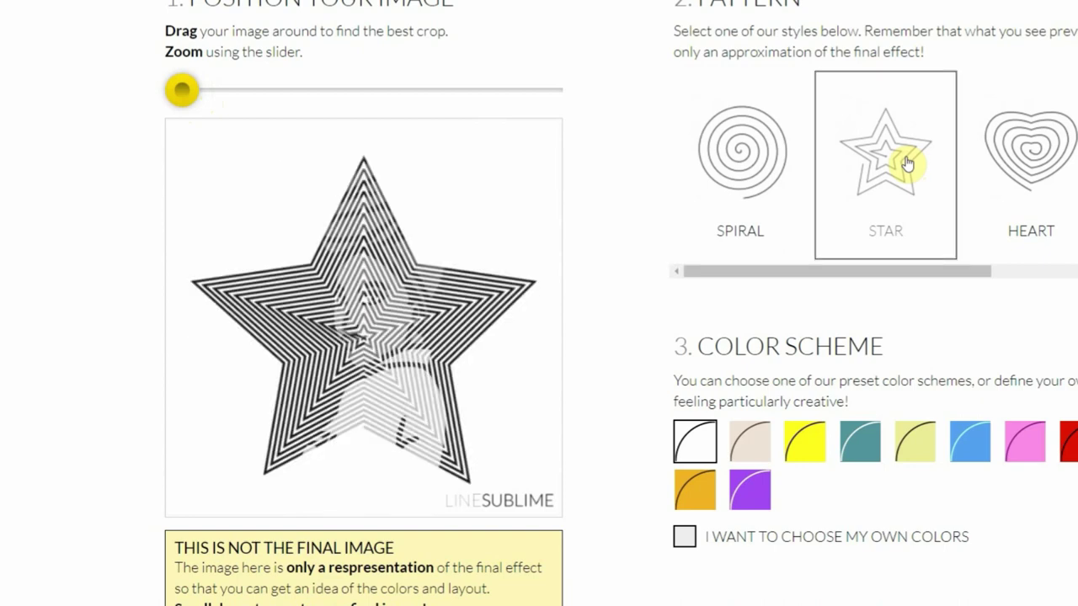
left_click(1013, 163)
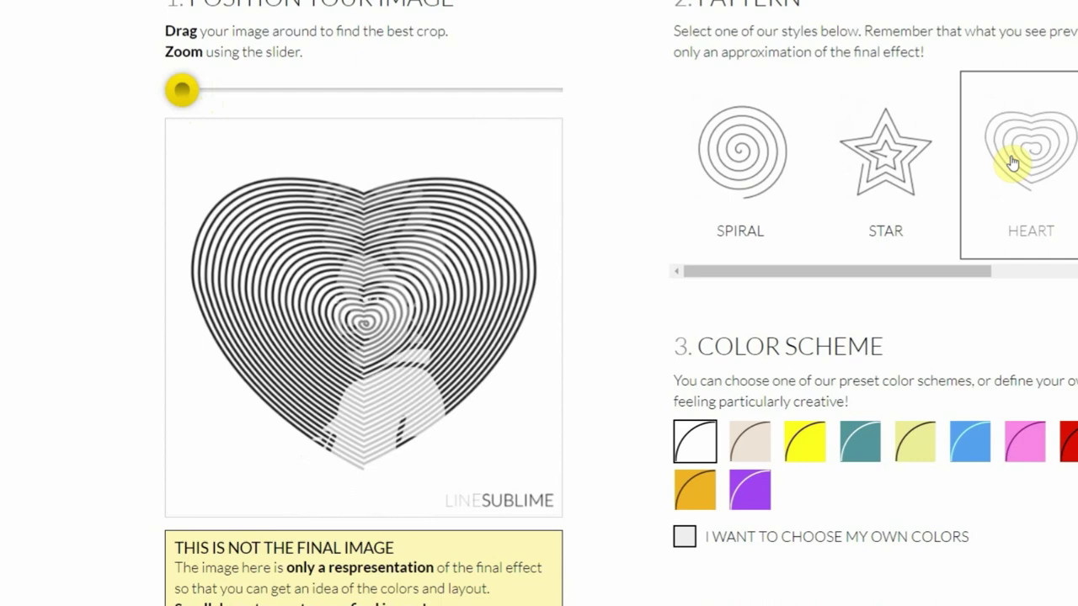
left_click_drag(979, 276, 1077, 278)
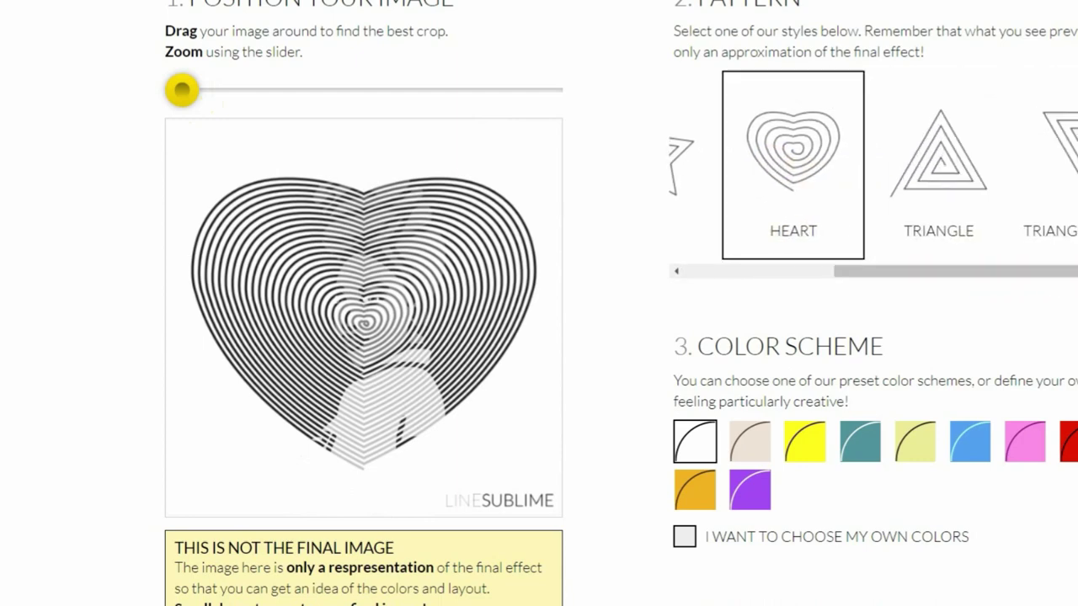
left_click(917, 182)
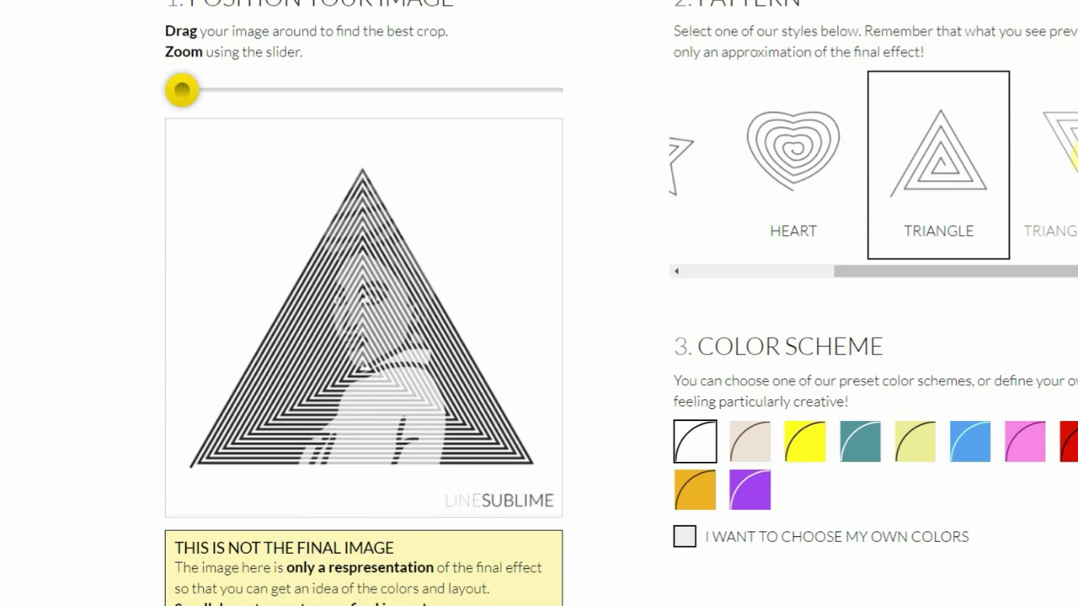
left_click(1045, 168)
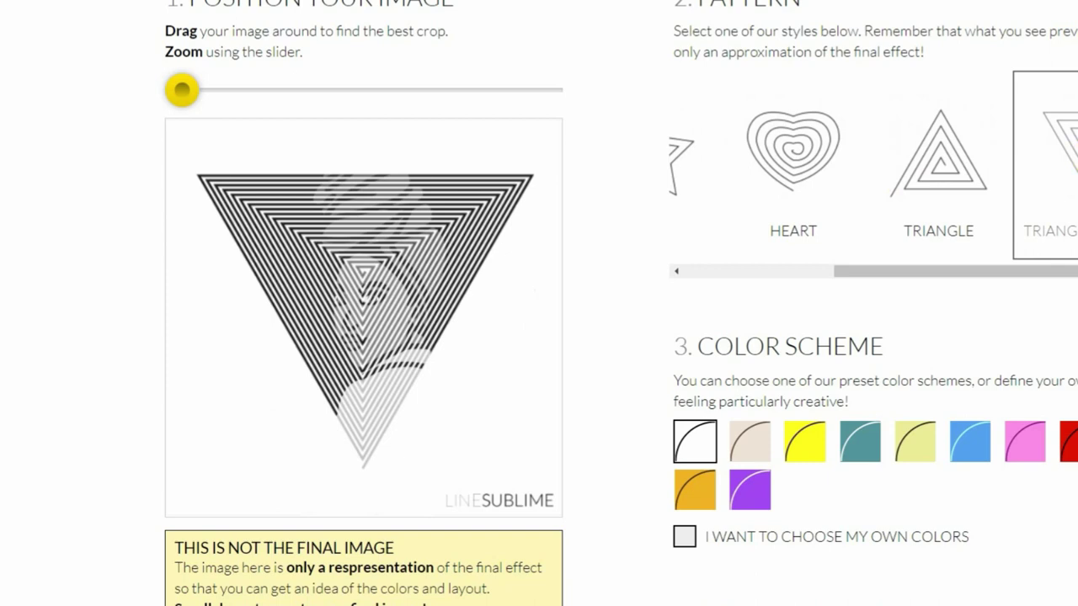
left_click_drag(1074, 271, 876, 296)
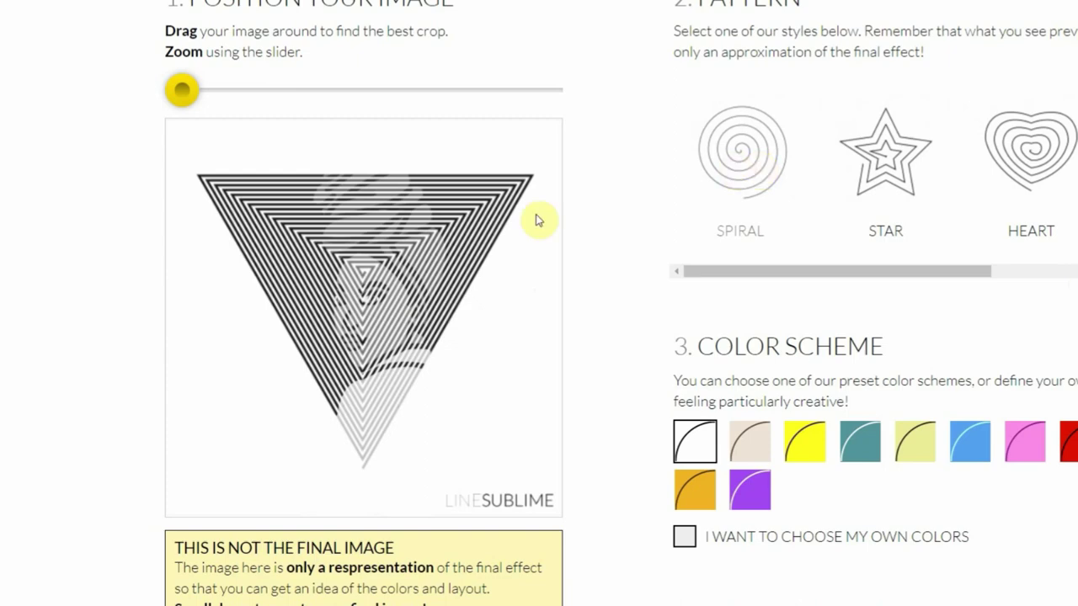
left_click(730, 165)
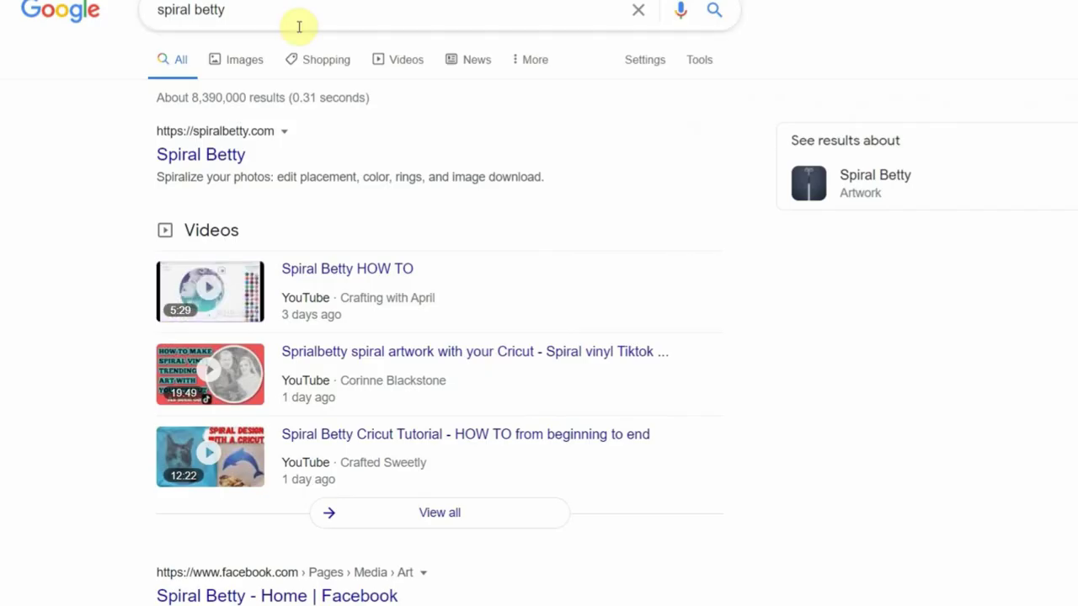
Open the Spiral Betty website from the search results and upload the "ebony fashionista" PNG file.
left_click(229, 158)
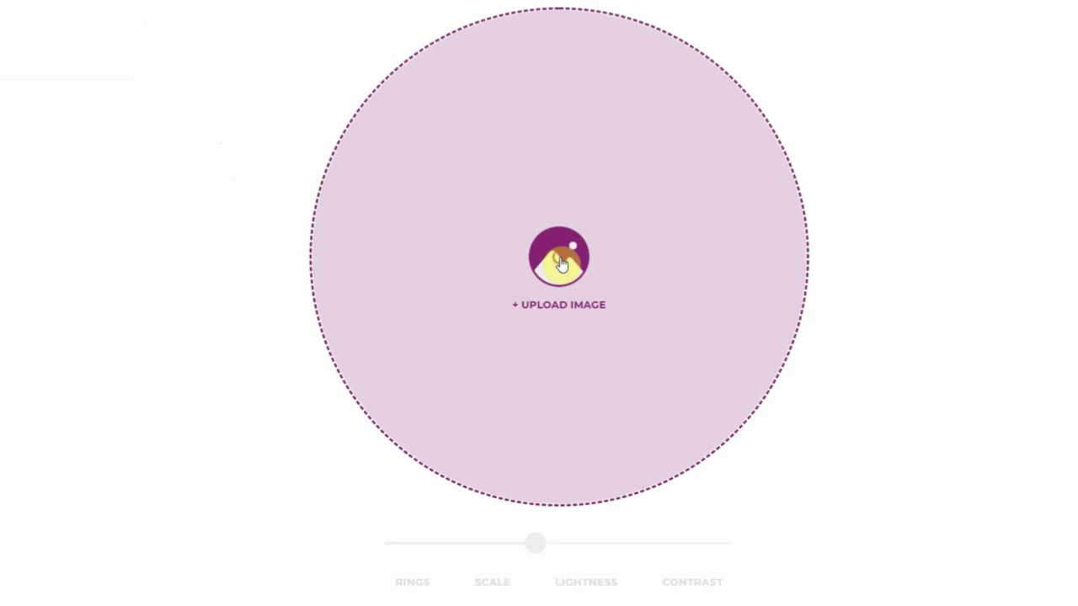
left_click(561, 265)
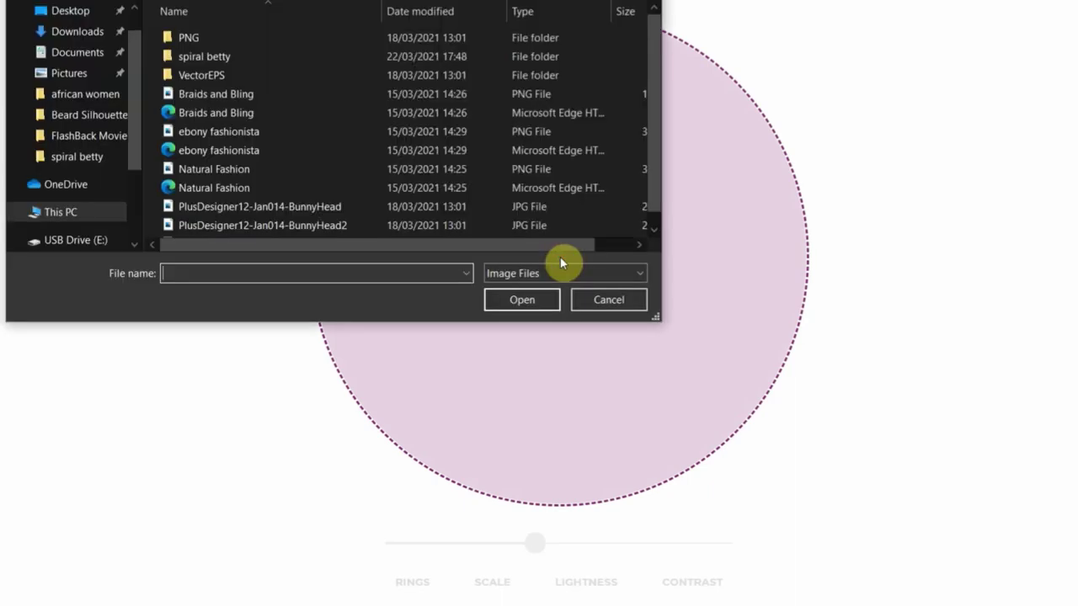
left_click(411, 134)
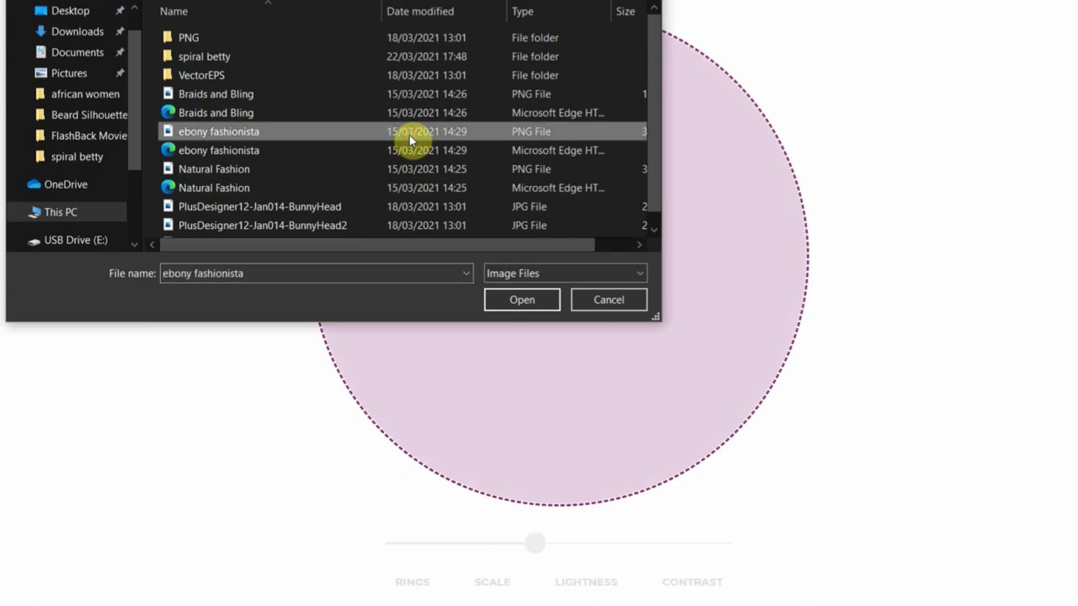
left_click(513, 307)
Scale and position the woman's head and upper body within the circular crop, and accept the placement.
left_click_drag(589, 241, 586, 263)
left_click_drag(645, 543, 531, 547)
mouse_move(628, 383)
left_mouse_down()
mouse_move(630, 367)
mouse_move(627, 384)
left_mouse_up()
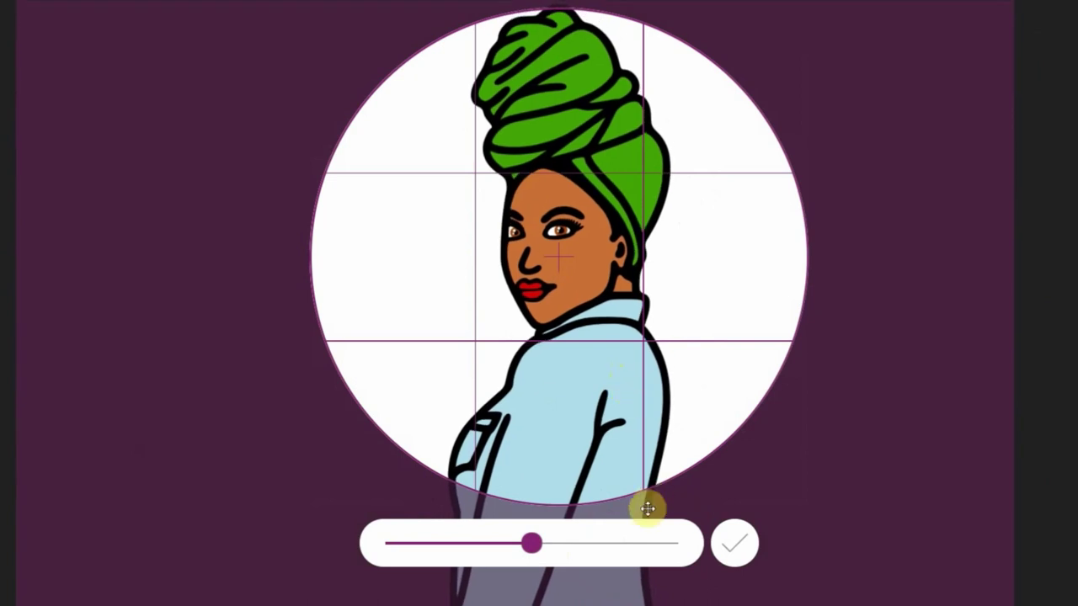
left_click(733, 546)
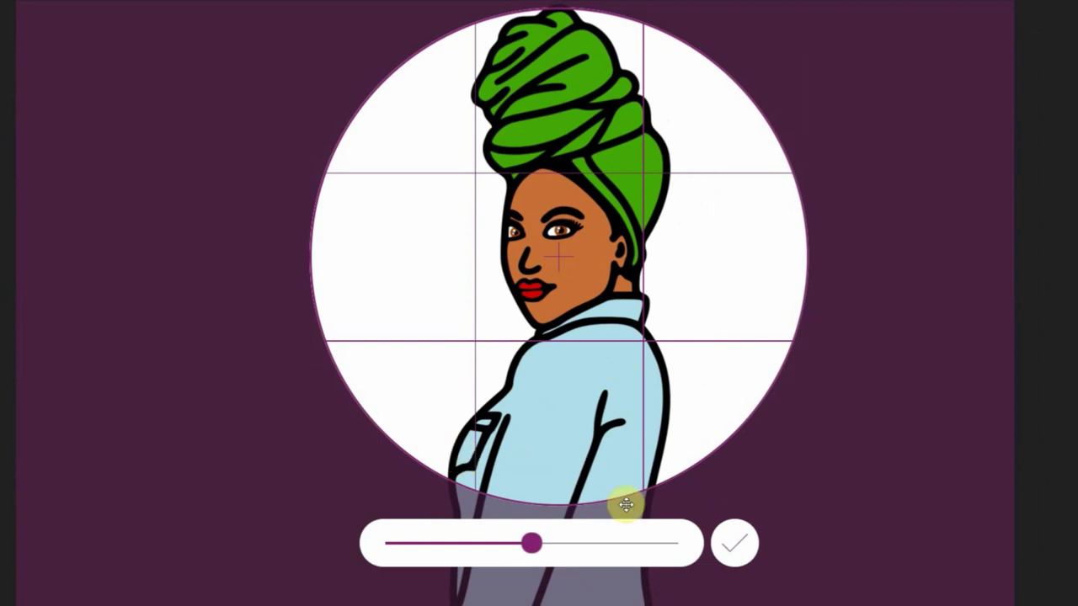
left_click(734, 546)
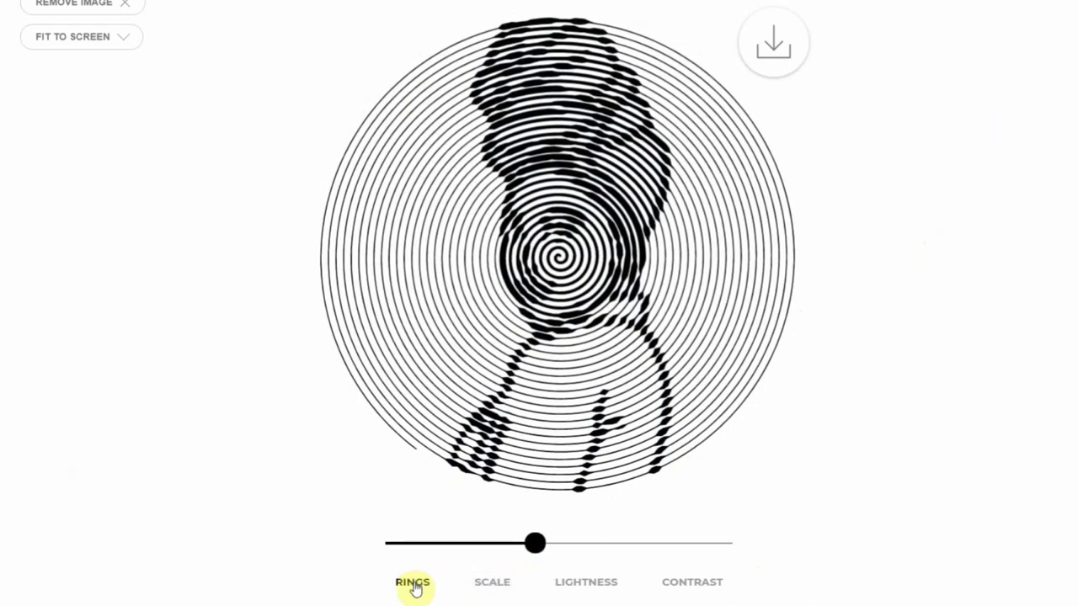
Increase the spiral's rings to about 85% of the range and look through the scale, lightness and contrast adjustments.
left_click_drag(541, 547, 674, 553)
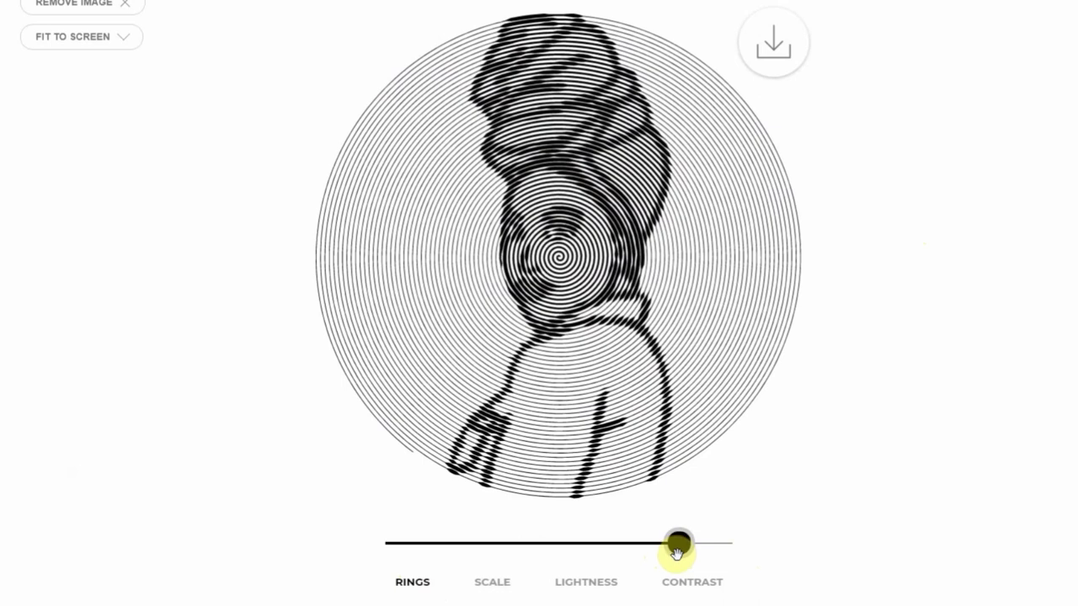
left_click(504, 588)
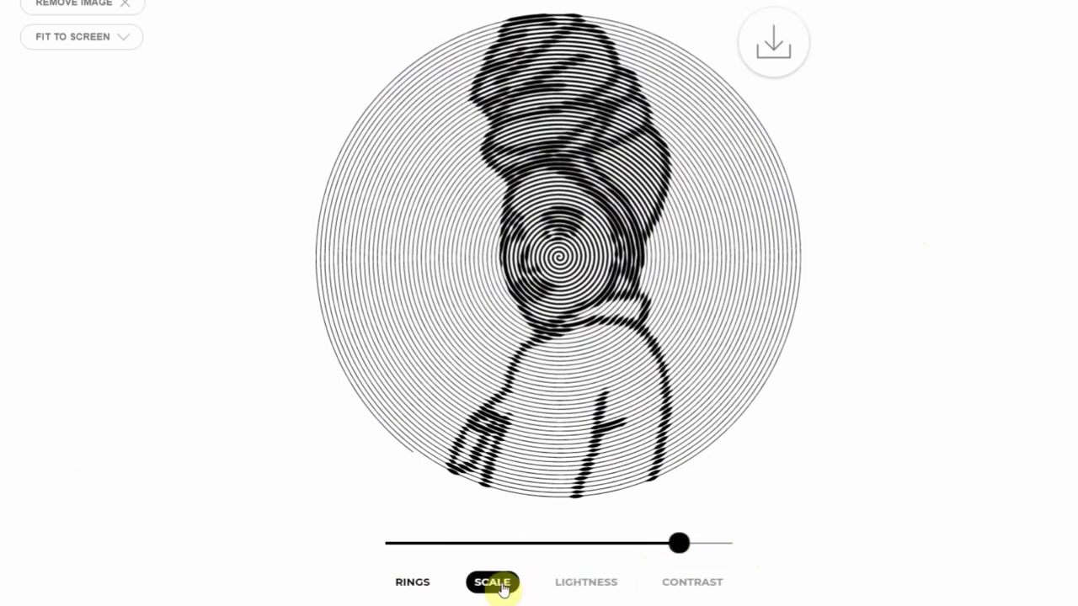
left_click(584, 590)
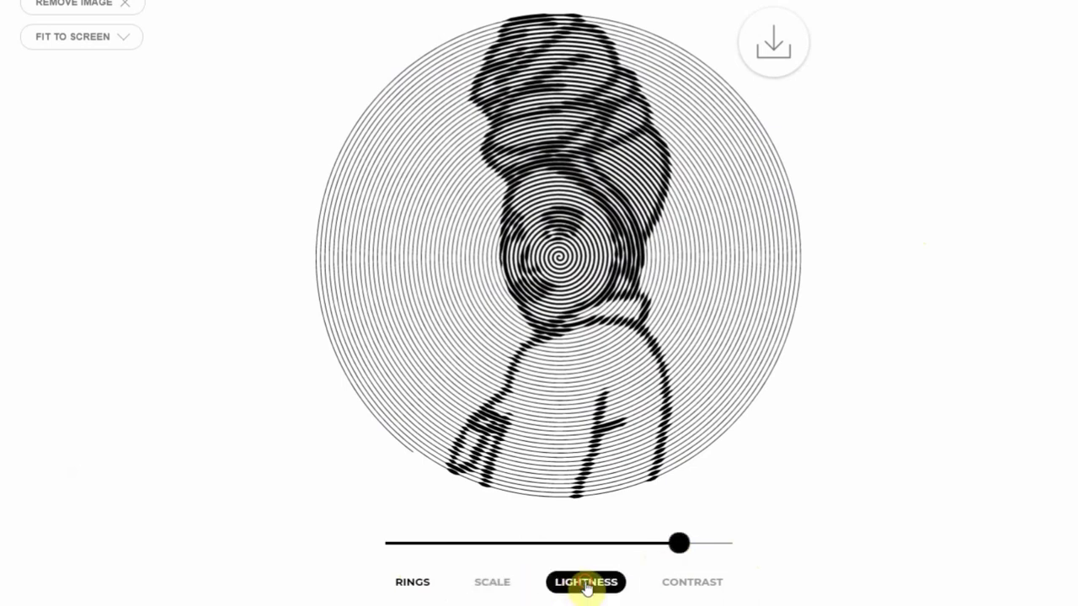
mouse_move(559, 544)
left_mouse_down()
mouse_move(640, 554)
mouse_move(398, 573)
mouse_move(559, 564)
left_mouse_up()
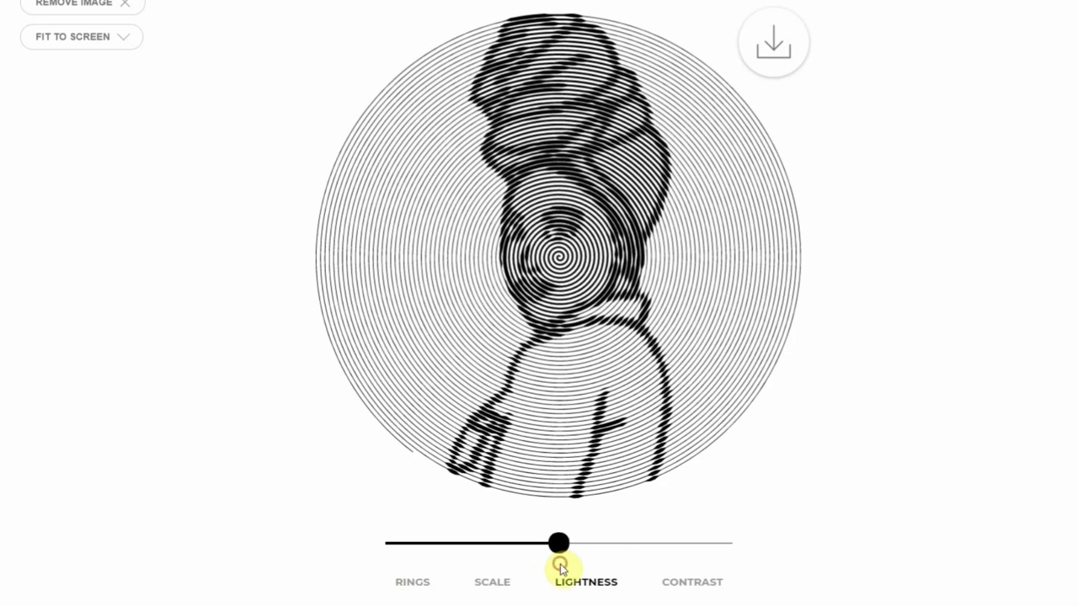
left_click(682, 583)
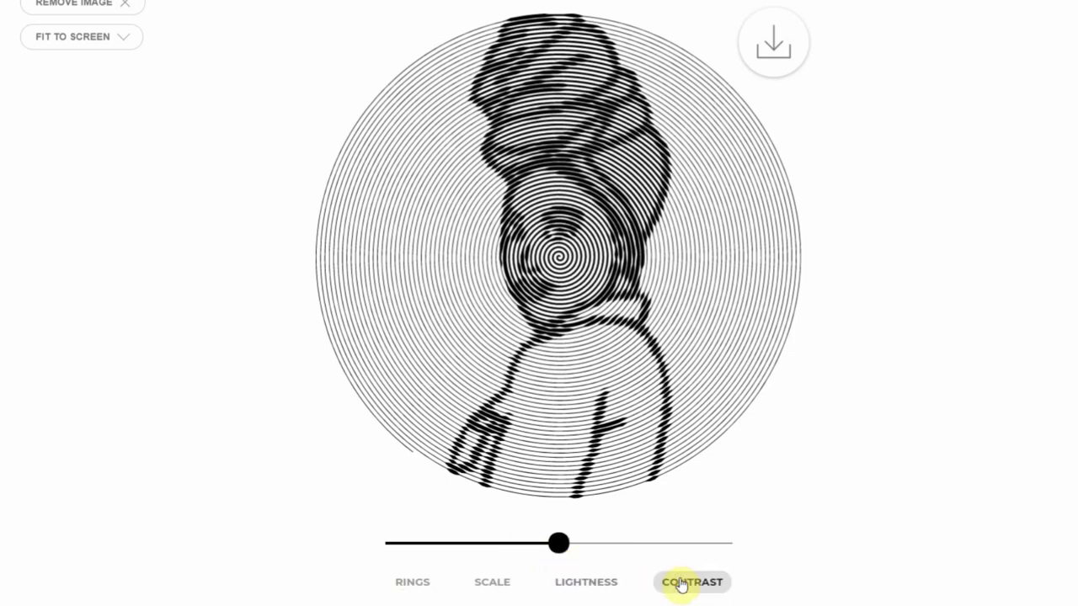
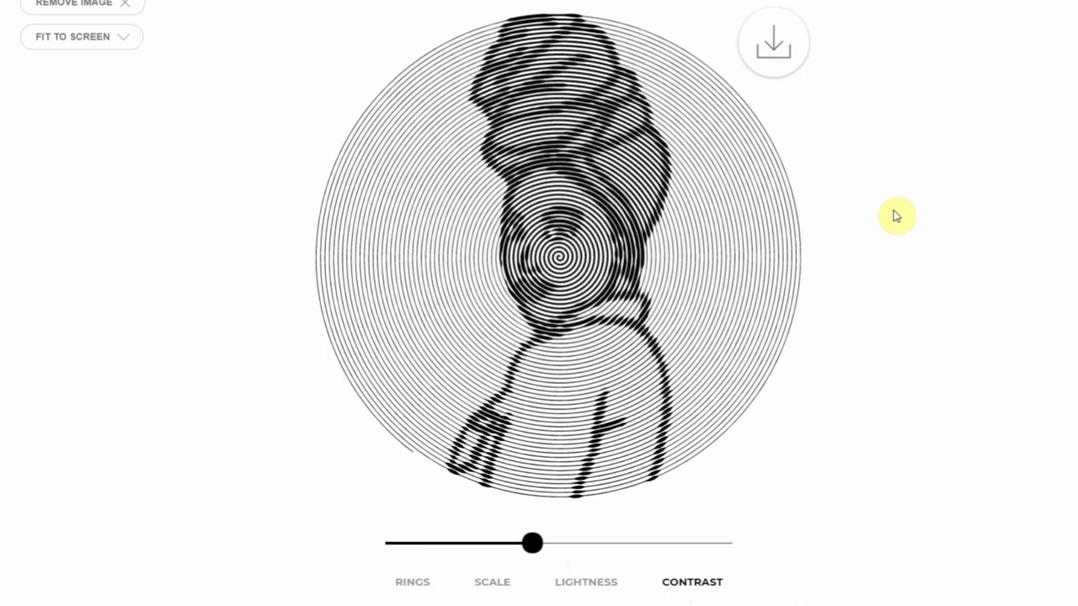
Show the commercial licensing options and download the finished spiral artwork for personal use.
left_click(786, 67)
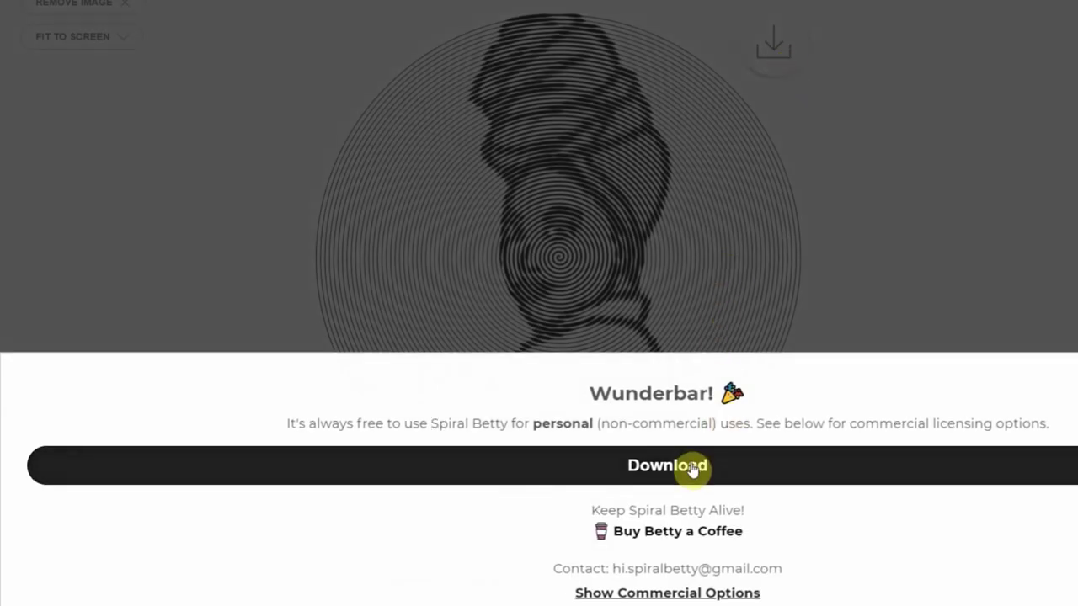
left_click(693, 594)
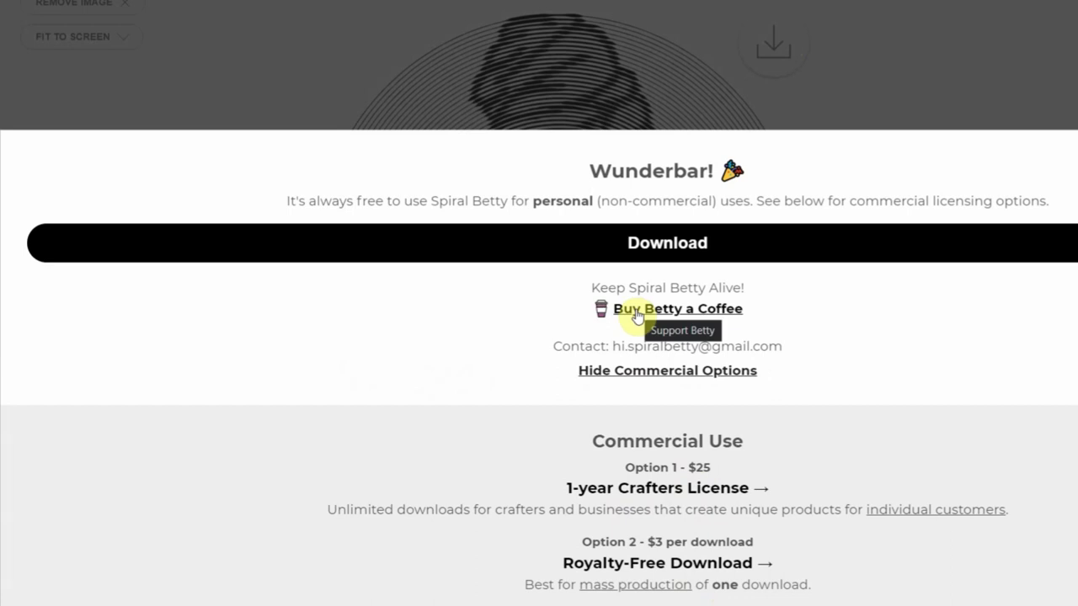
left_click(687, 251)
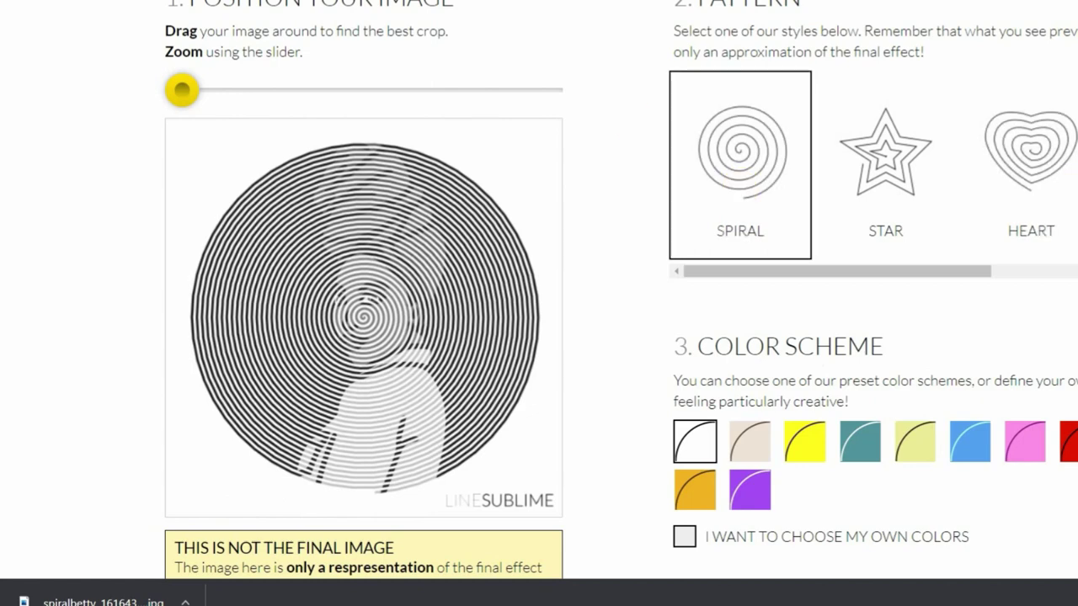
Switch back to Line Sublime and enable the additional option that removes the LINESUBLIME logo from the artwork.
scroll(686, 211, "down", 1)
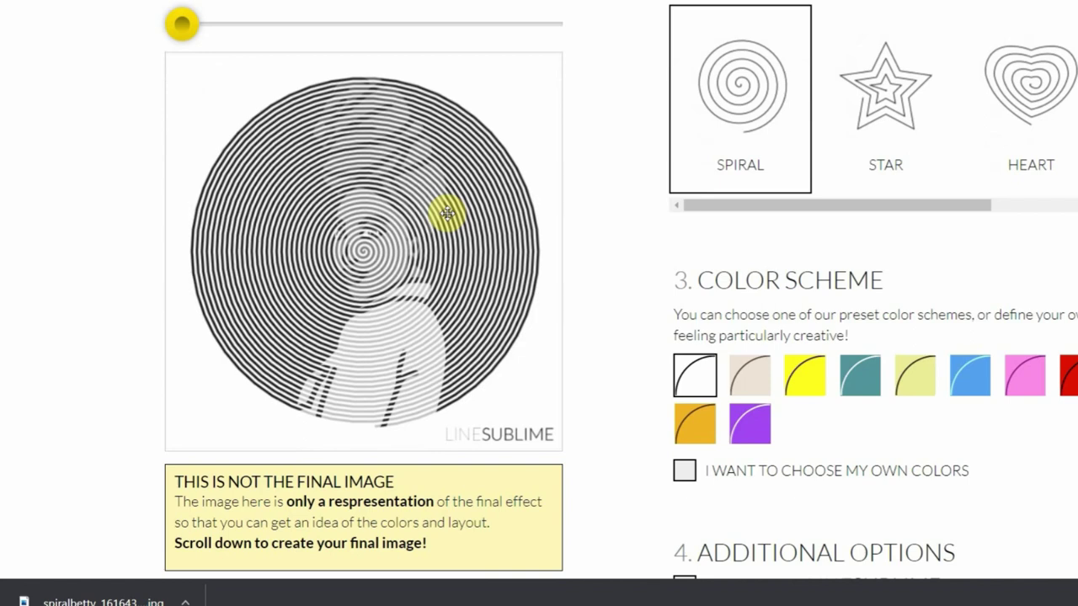
scroll(870, 167, "down", 4)
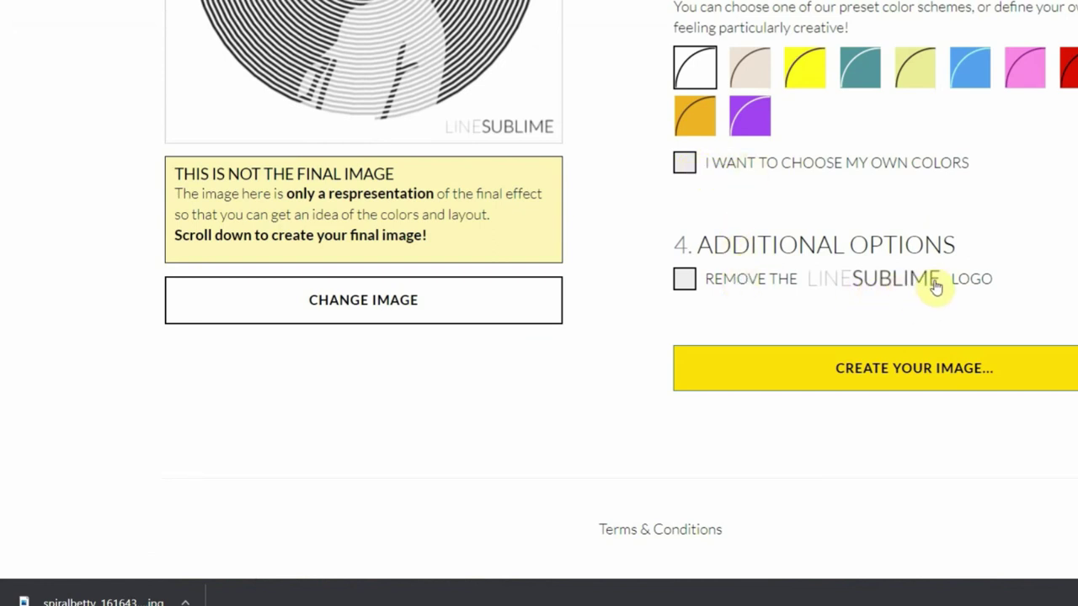
left_click(687, 283)
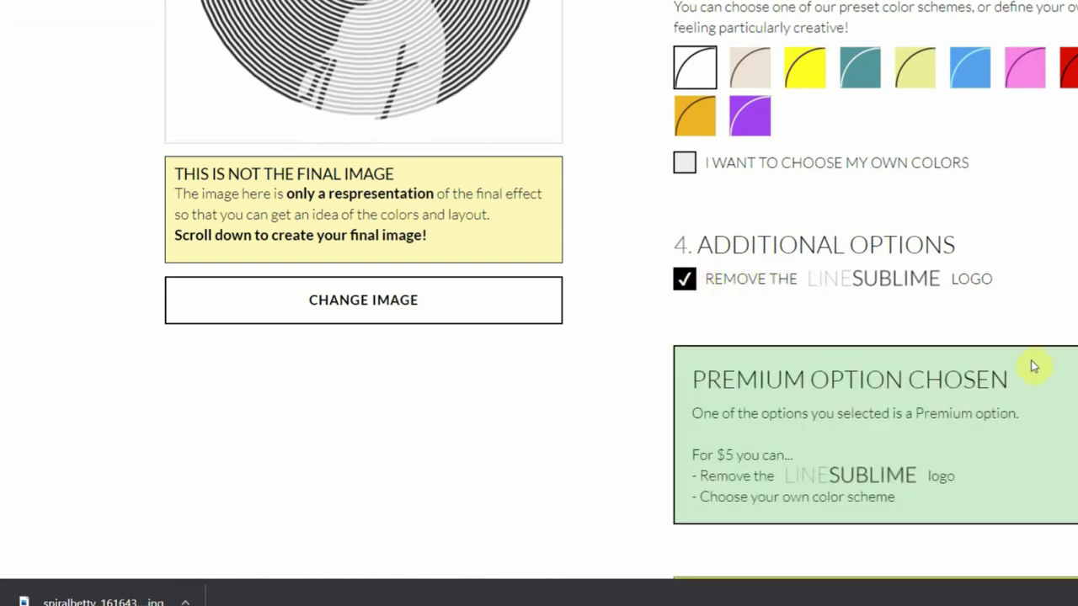
scroll(991, 323, "down", 2)
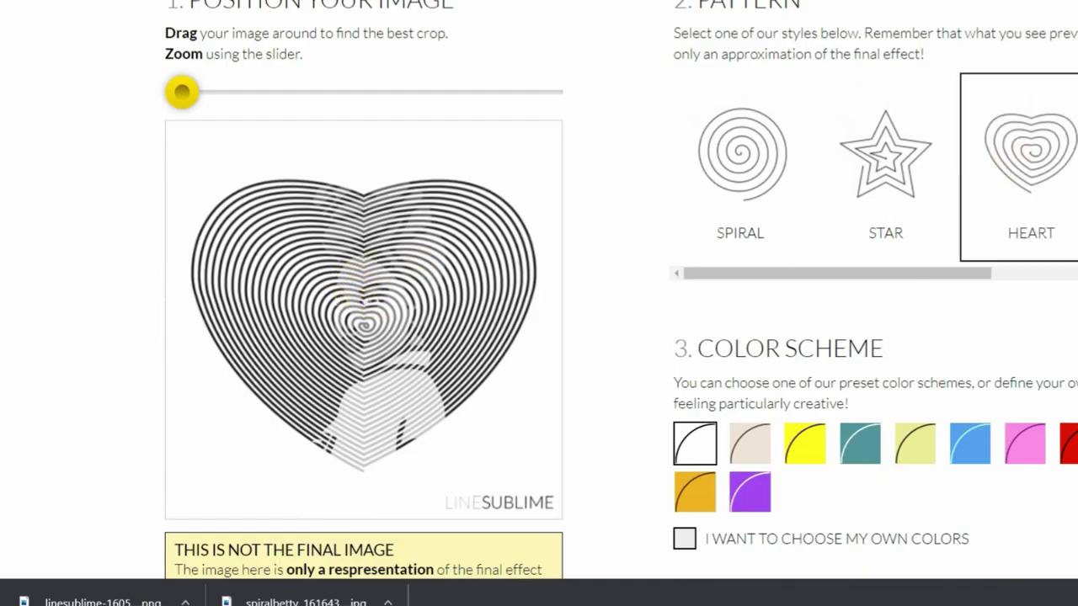
Create the final Line Sublime image from the heart pattern with the black-on-white color scheme.
scroll(539, 290, "down", 3)
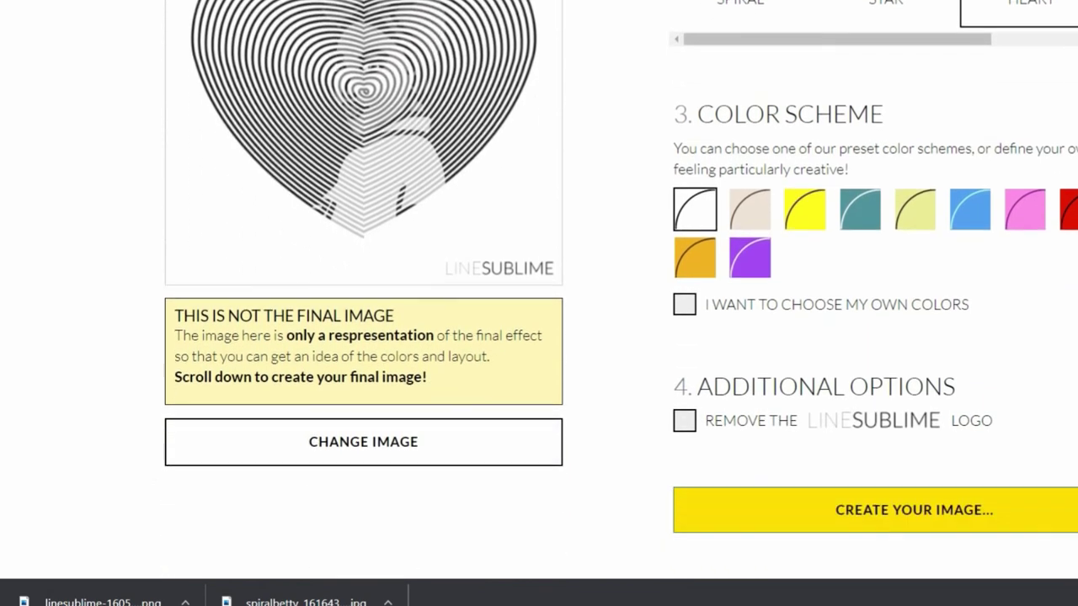
scroll(917, 388, "down", 2)
left_click(875, 398)
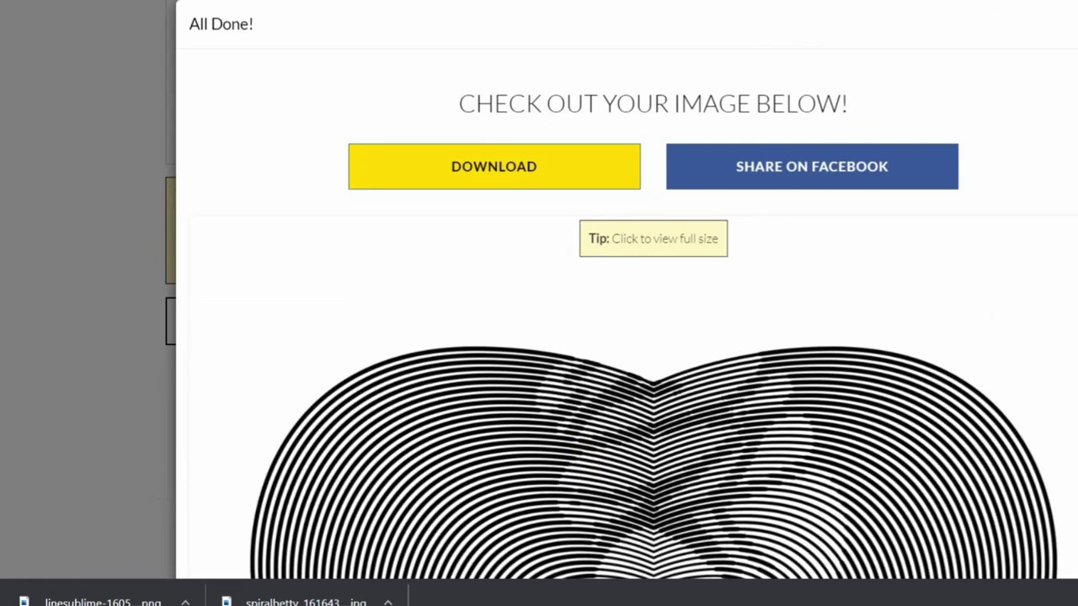
Look over the finished heart artwork from top to bottom and download it.
scroll(653, 289, "down", 5)
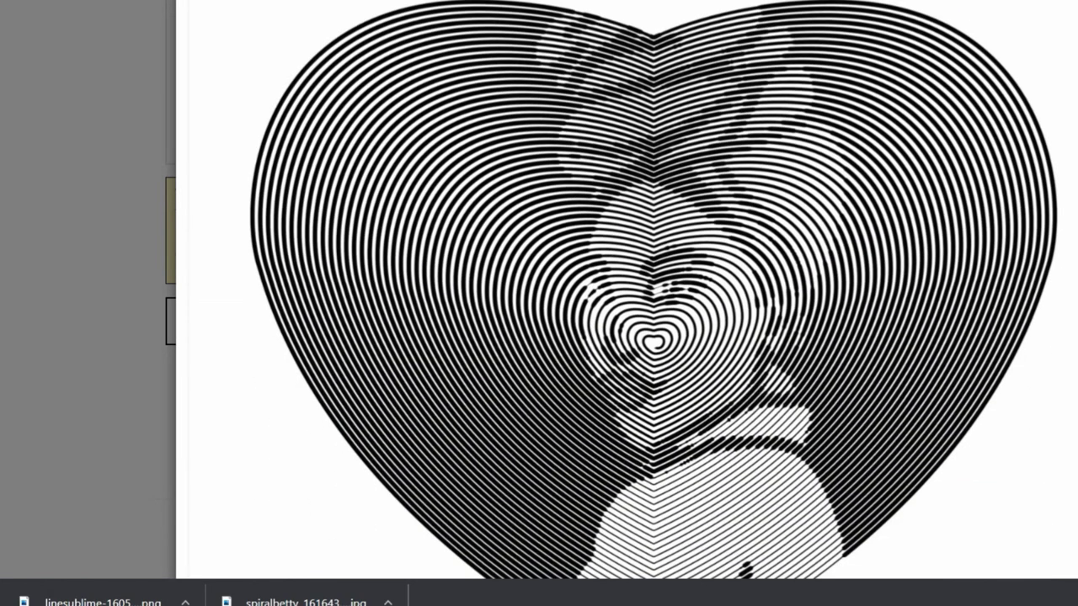
scroll(654, 289, "down", 2)
scroll(654, 290, "up", 2)
scroll(654, 289, "up", 4)
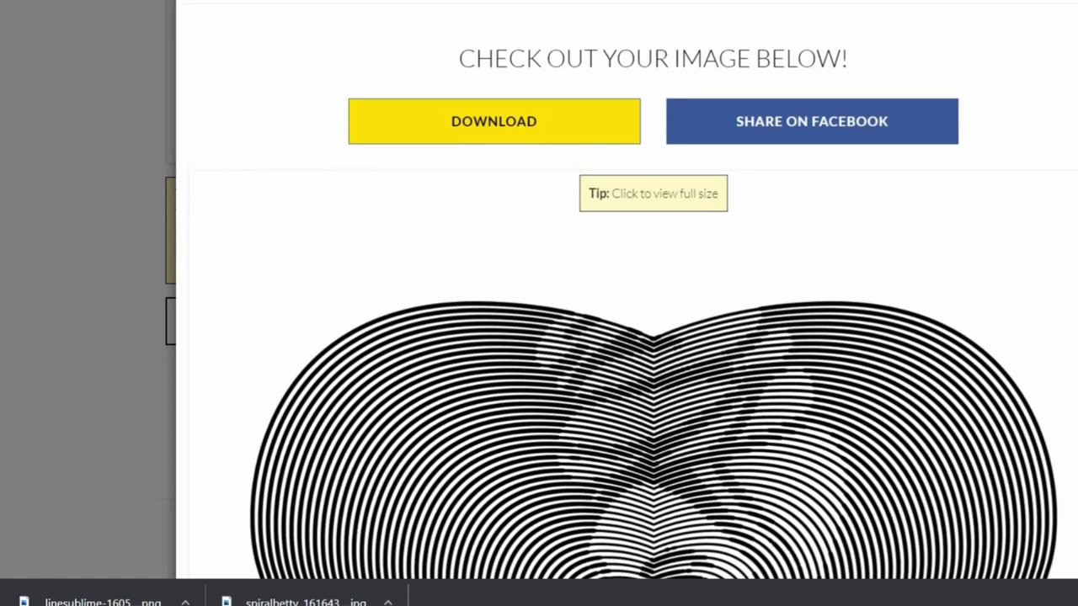
scroll(654, 289, "up", 1)
left_click(560, 164)
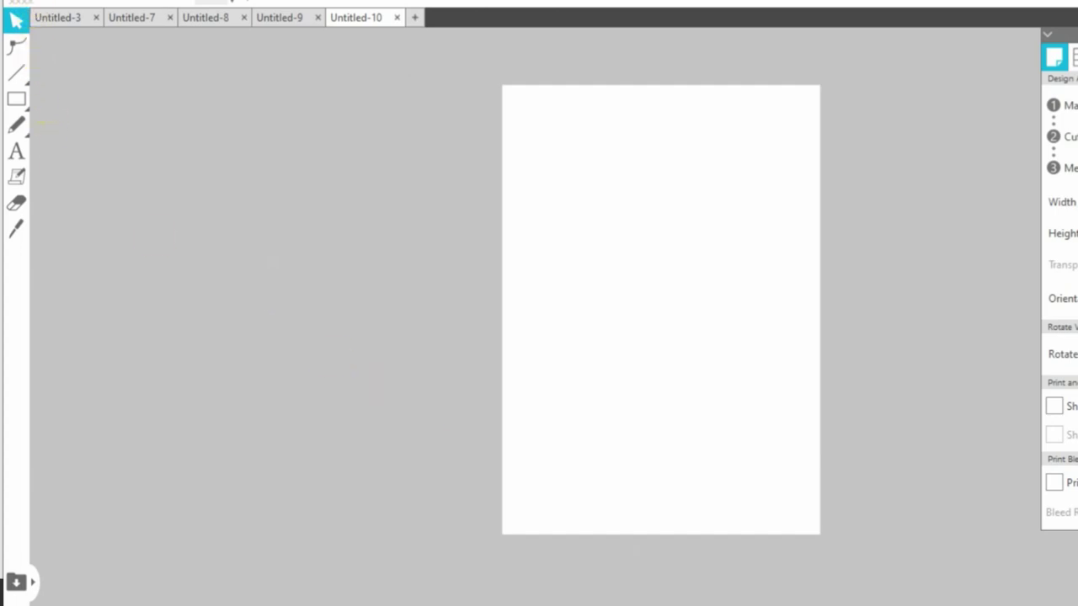
Switch to Silhouette Studio and open the downloaded heart artwork in a new document.
key("alt+f")
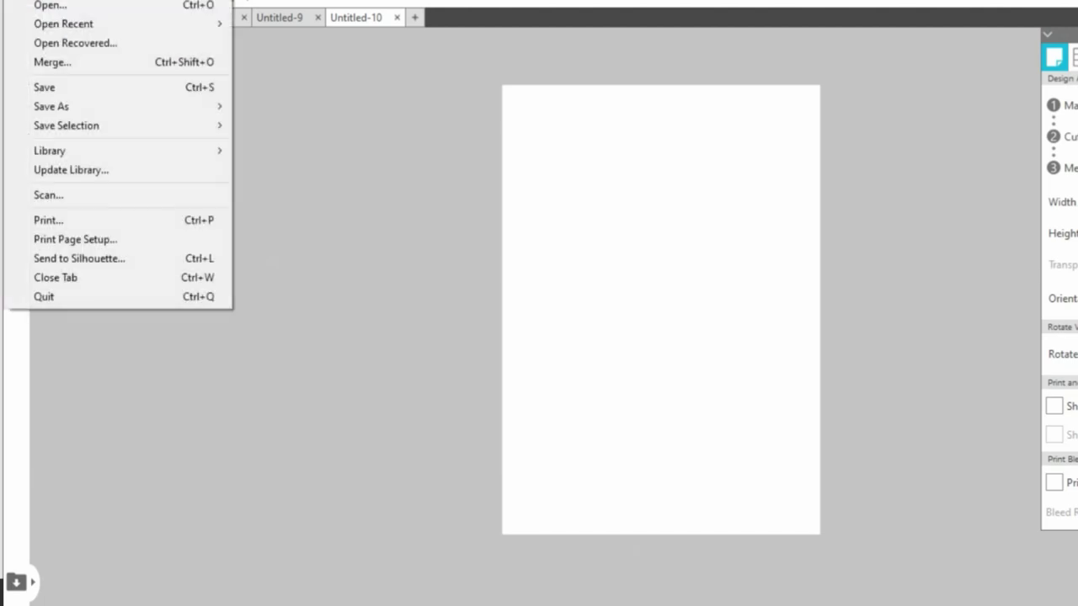
left_click(46, 5)
left_click(211, 110)
left_click(523, 342)
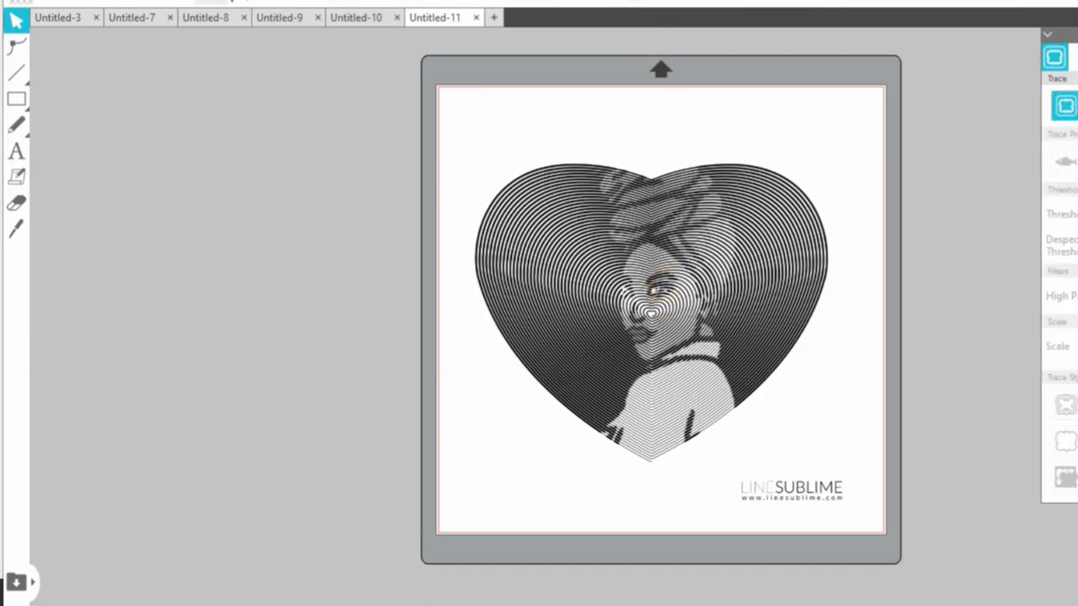
Trace the heart with an area of about 11 by 9.2 in that leaves out the LINESUBLIME logo, using the Trace style.
left_click(1065, 106)
mouse_move(450, 128)
left_mouse_down()
mouse_move(510, 311)
mouse_move(681, 457)
mouse_move(818, 471)
mouse_move(856, 464)
mouse_move(862, 477)
left_mouse_up()
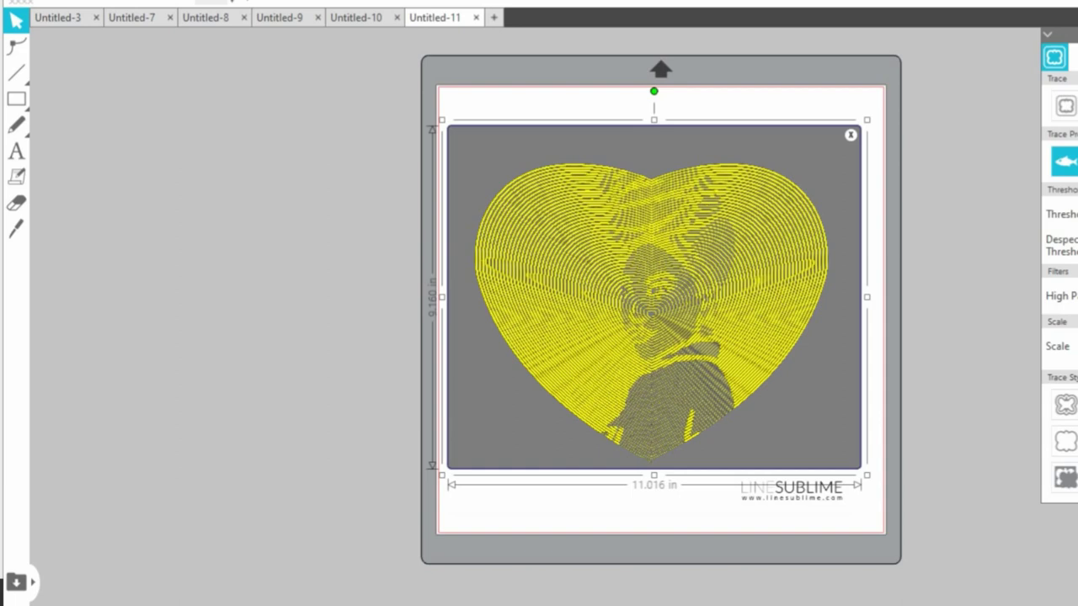
left_click(1067, 408)
Separate the original image from the traced lines, leaving the image beside the mat and the traced heart on the page.
left_click_drag(783, 349, 569, 350)
left_click_drag(712, 344, 1036, 330)
left_click_drag(513, 362, 704, 370)
mouse_move(897, 325)
left_mouse_down()
mouse_move(224, 379)
mouse_move(171, 356)
left_mouse_up()
mouse_move(553, 320)
left_mouse_down()
mouse_move(609, 315)
mouse_move(599, 313)
left_mouse_up()
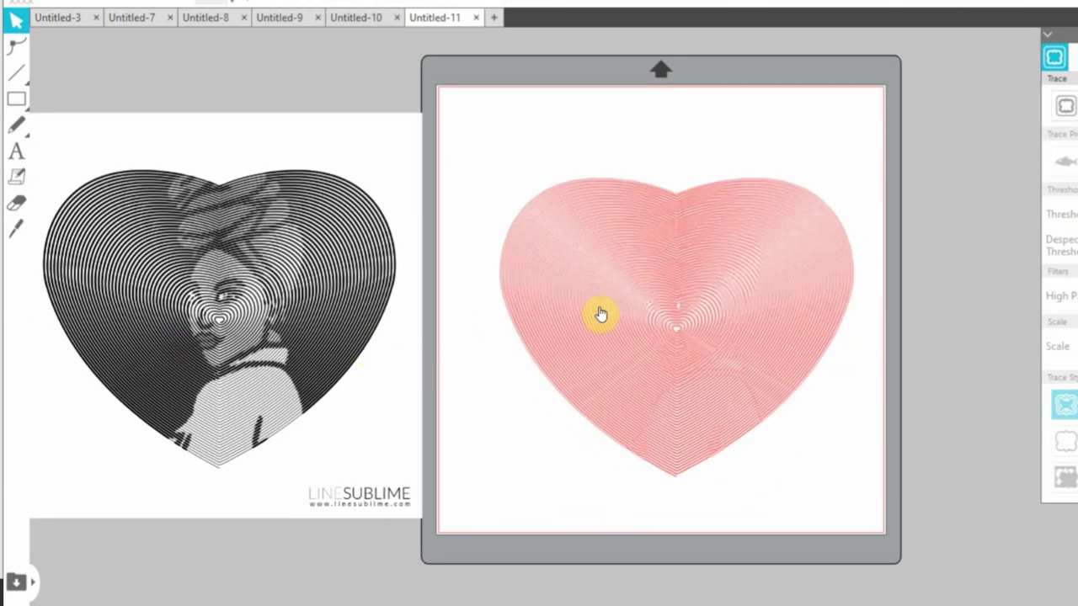
Fill the traced heart with dark magenta.
left_click(733, 245)
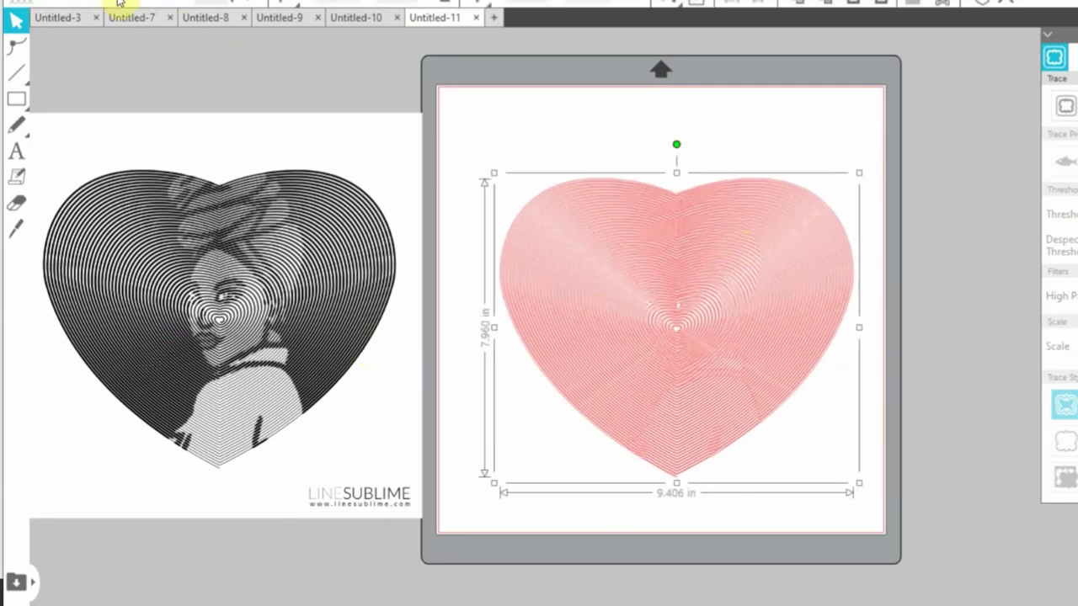
left_click(42, 3)
left_click(53, 19)
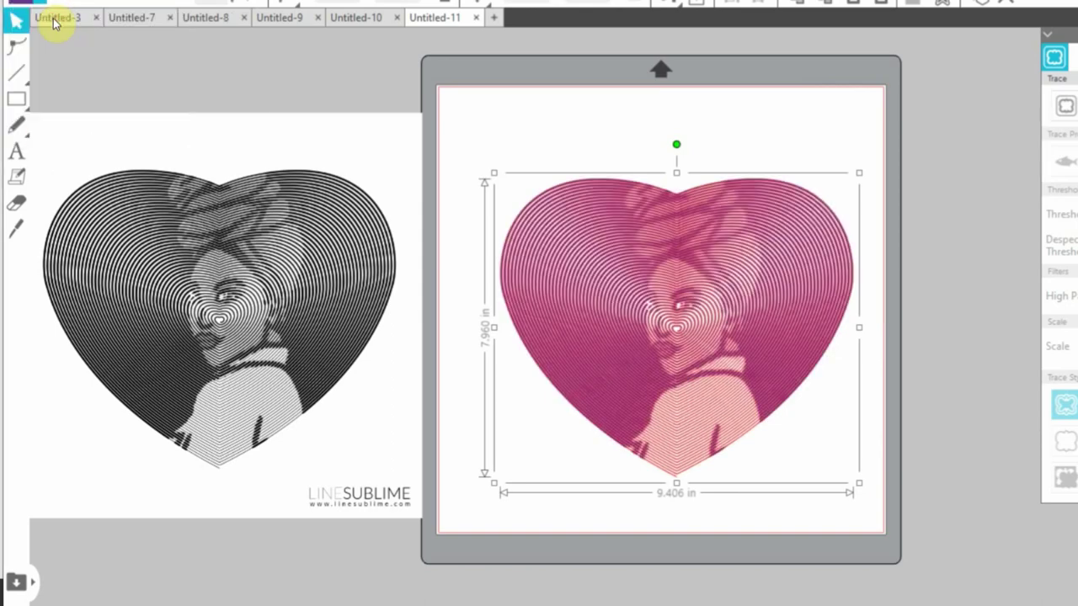
Move the filled heart up toward the page's upper edge and flip it horizontally.
left_click_drag(710, 337, 713, 279)
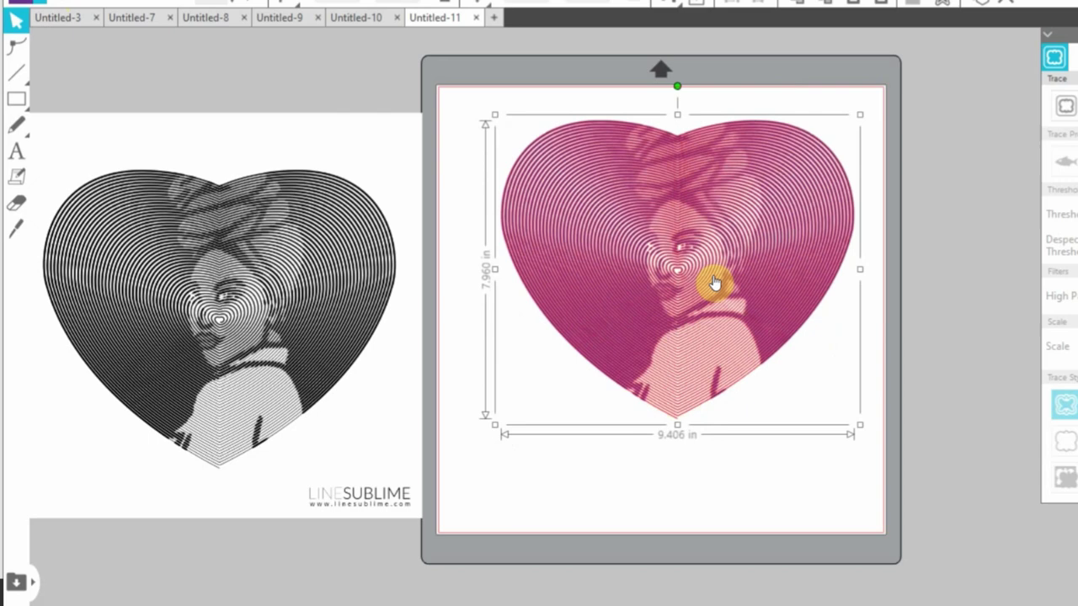
right_click(714, 282)
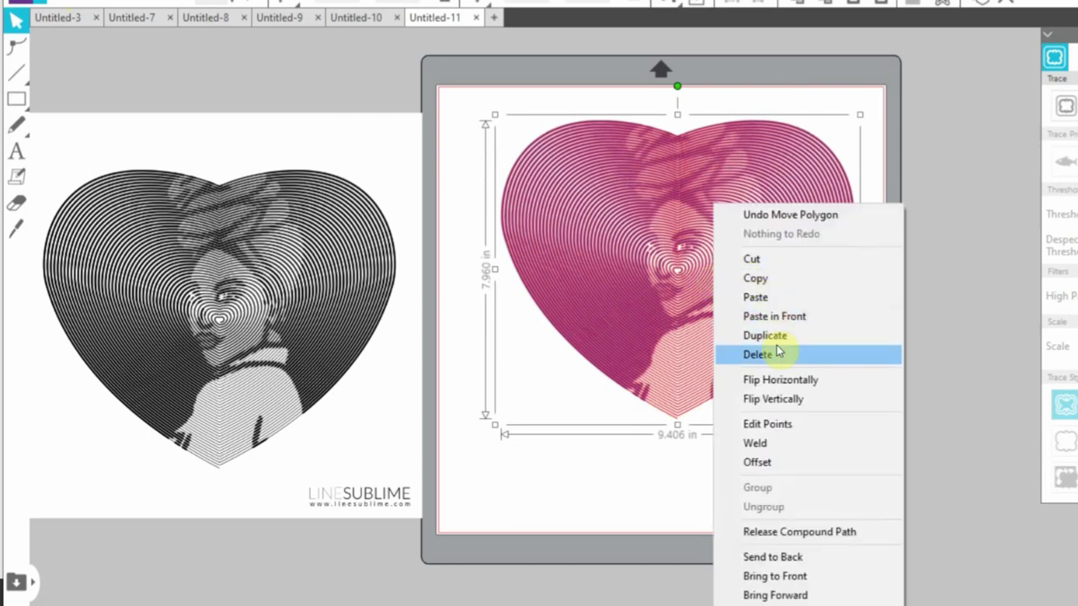
left_click(780, 381)
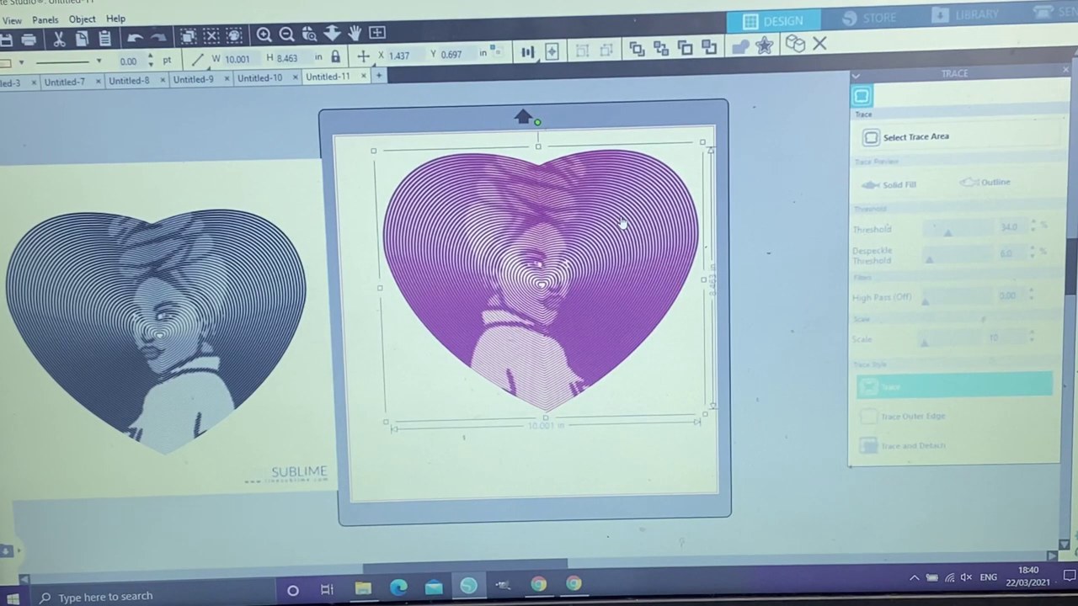